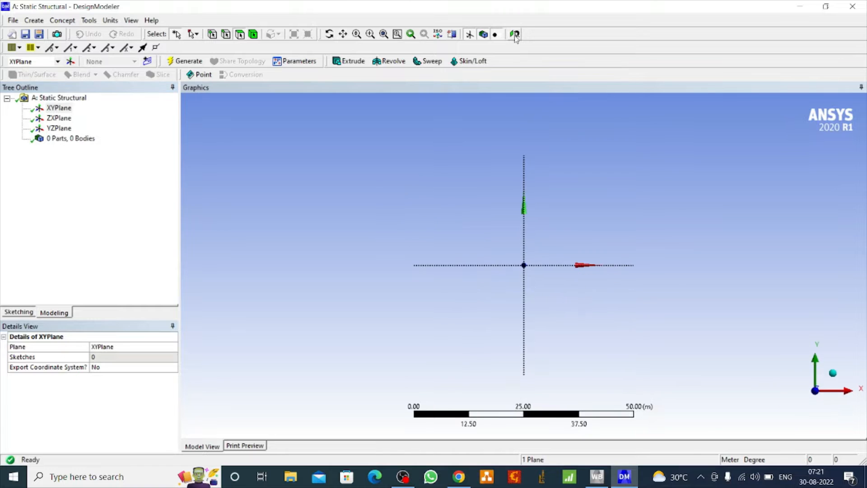
Step: Set the length unit to millimetres and sketch a rectangle of about 30 by 27 mm around the origin on the XY plane
{"action": "left_click", "coordinate": [110, 20]}
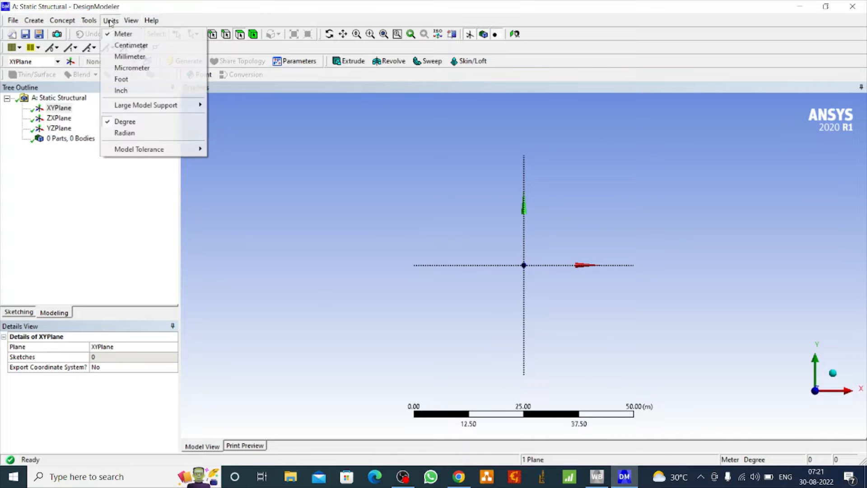
{"action": "left_click", "coordinate": [134, 56]}
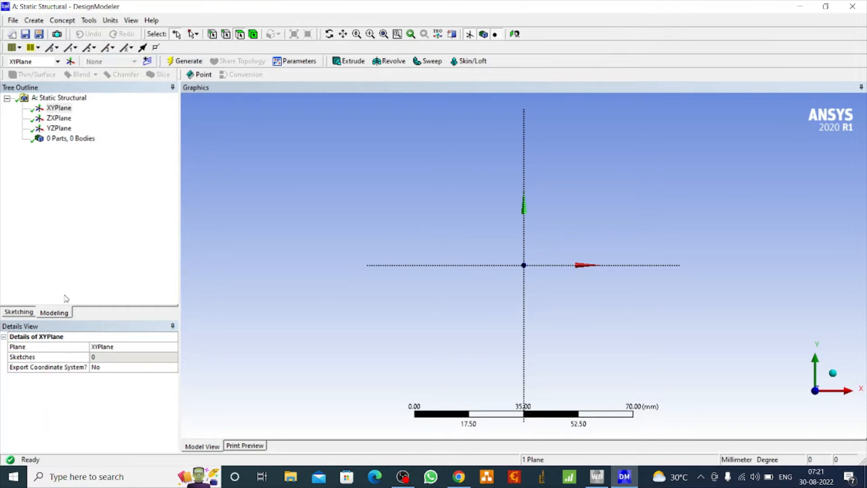
{"action": "left_click", "coordinate": [19, 312]}
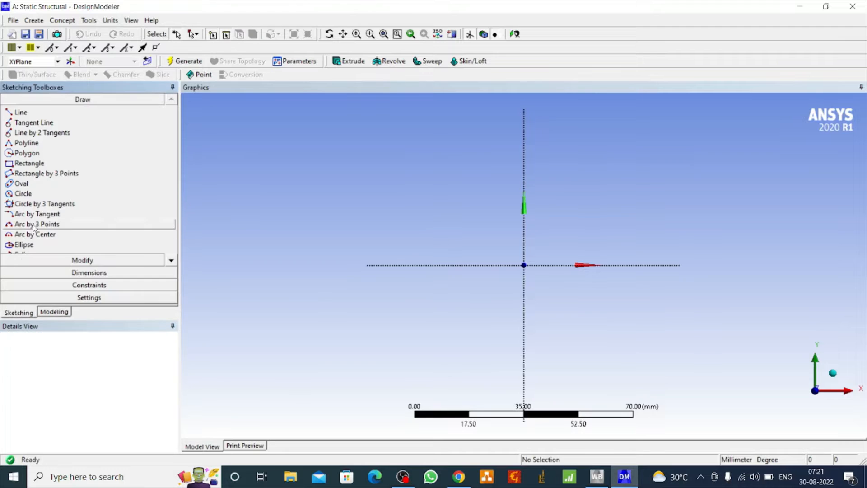
{"action": "left_click", "coordinate": [52, 312]}
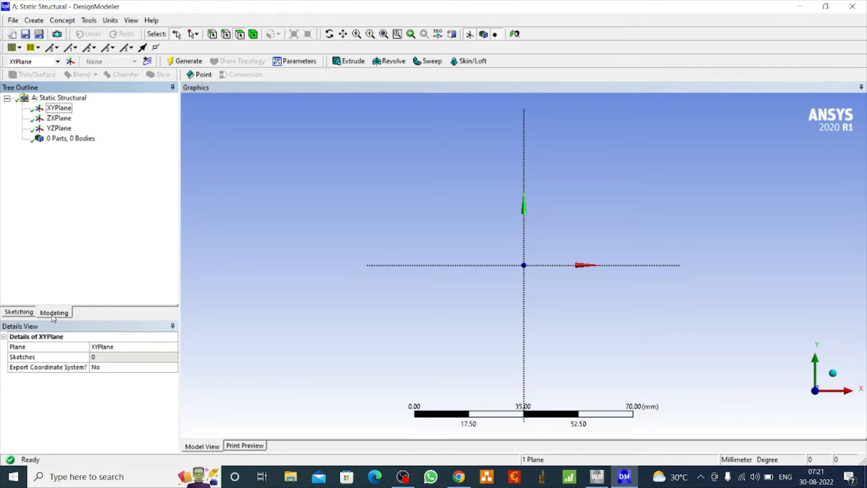
{"action": "left_click", "coordinate": [19, 312]}
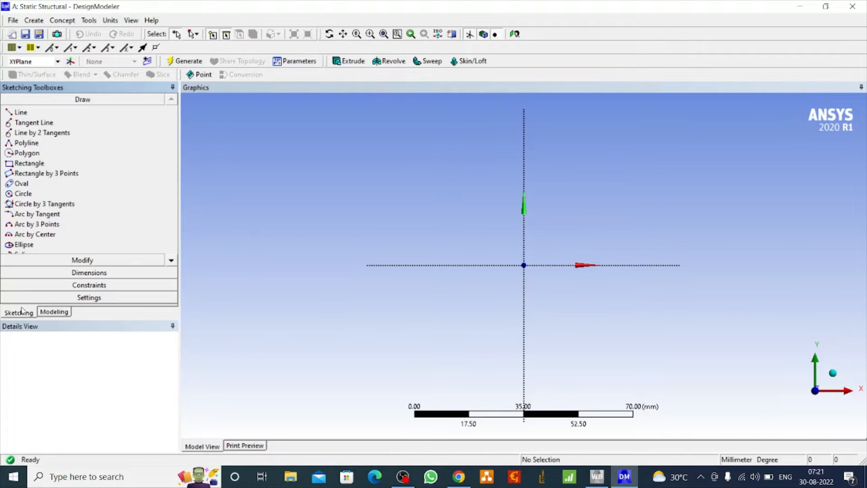
{"action": "left_click", "coordinate": [30, 164]}
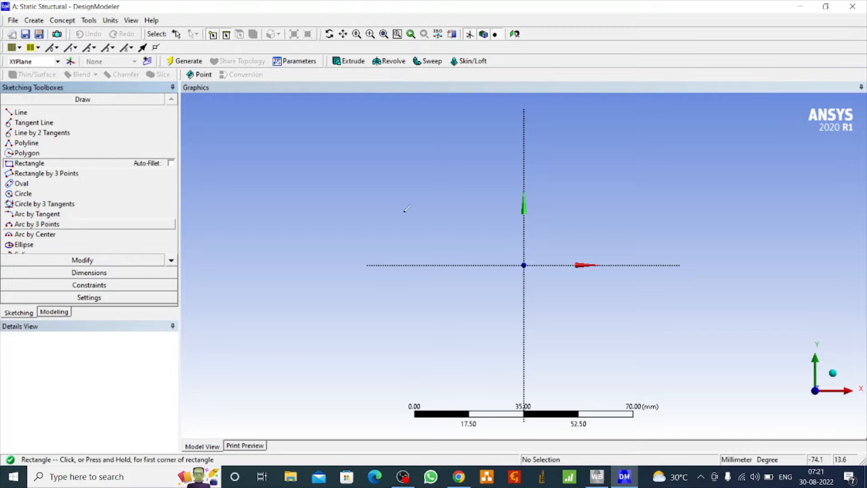
{"action": "left_click", "coordinate": [485, 226]}
{"action": "left_click", "coordinate": [577, 310]}
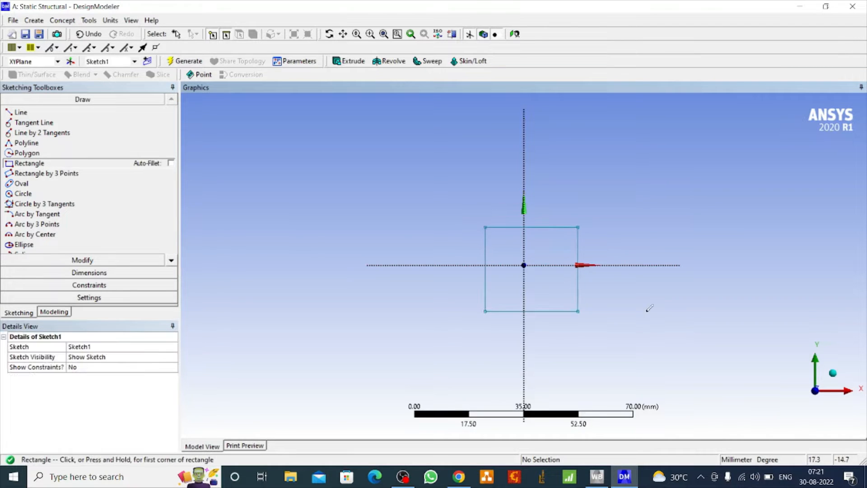
Step: Dimension the rectangle's height and width and set both to 20 mm
{"action": "left_click", "coordinate": [76, 273]}
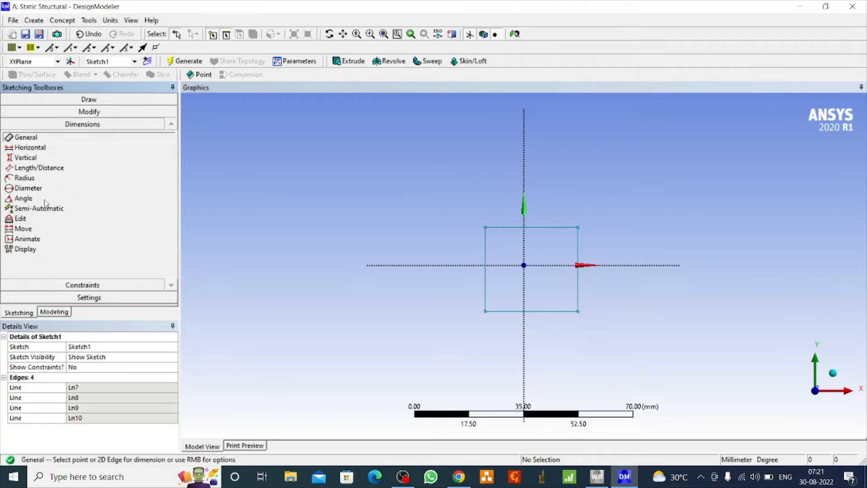
{"action": "left_click", "coordinate": [485, 256]}
{"action": "left_click", "coordinate": [468, 254]}
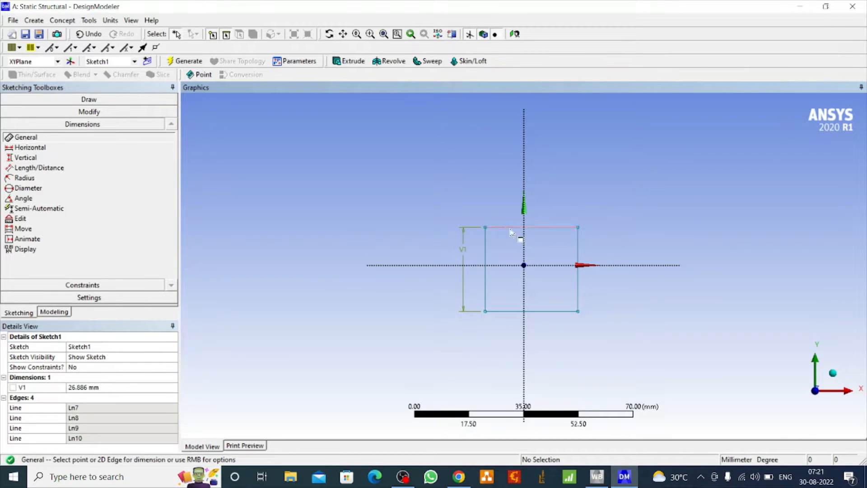
{"action": "left_click", "coordinate": [510, 233]}
{"action": "left_click", "coordinate": [503, 204]}
{"action": "left_click", "coordinate": [89, 387]}
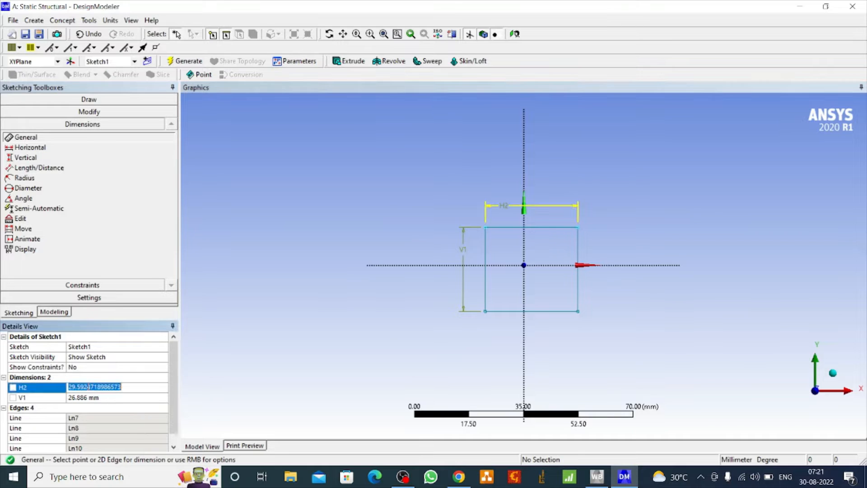
{"action": "type", "text": "20"}
{"action": "left_click", "coordinate": [93, 397]}
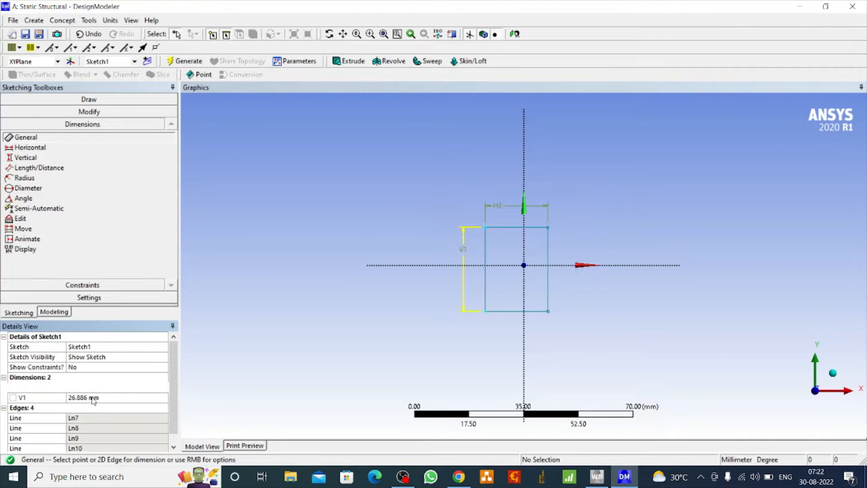
{"action": "type", "text": "20"}
{"action": "left_click", "coordinate": [303, 319]}
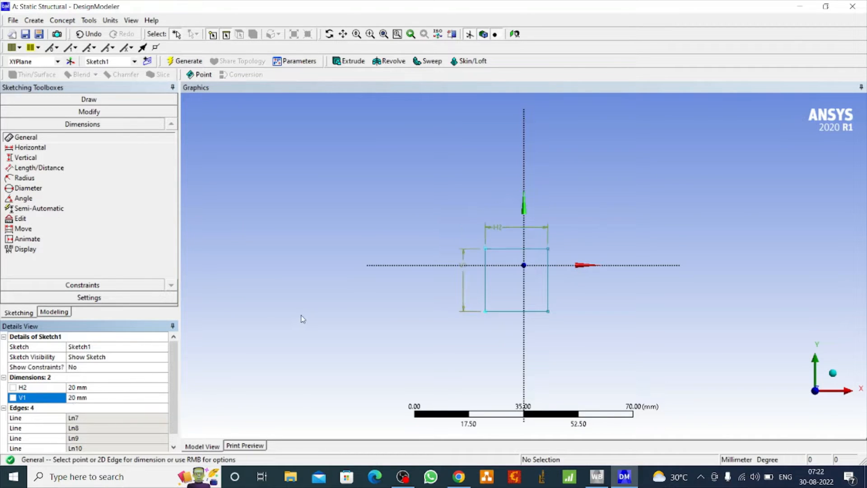
Step: Constrain the rectangle's two vertical edges to be symmetric about the vertical axis
{"action": "left_click", "coordinate": [23, 284]}
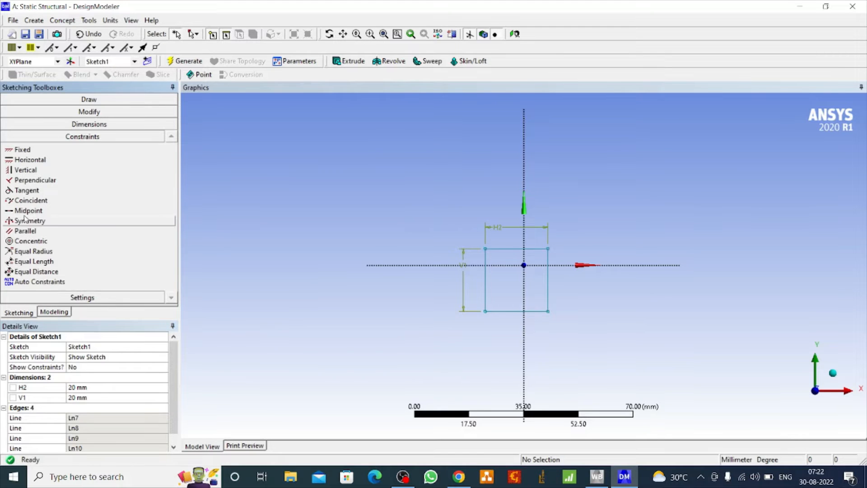
{"action": "left_click", "coordinate": [36, 221]}
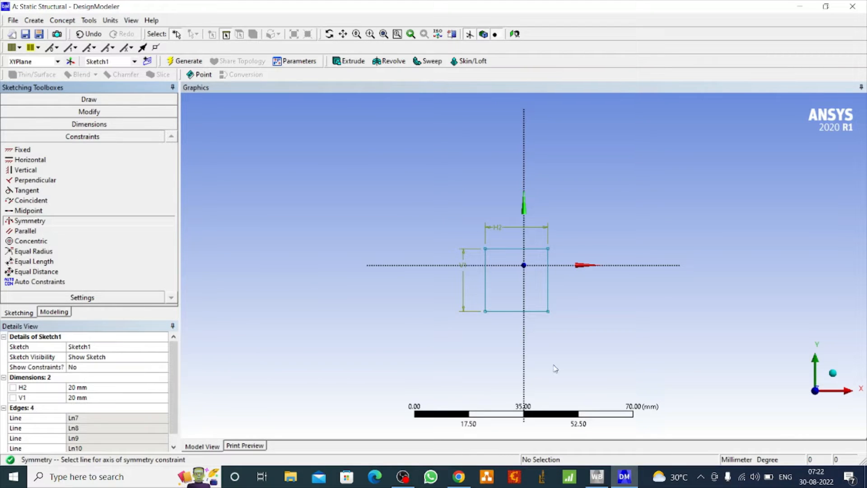
{"action": "left_click", "coordinate": [524, 349]}
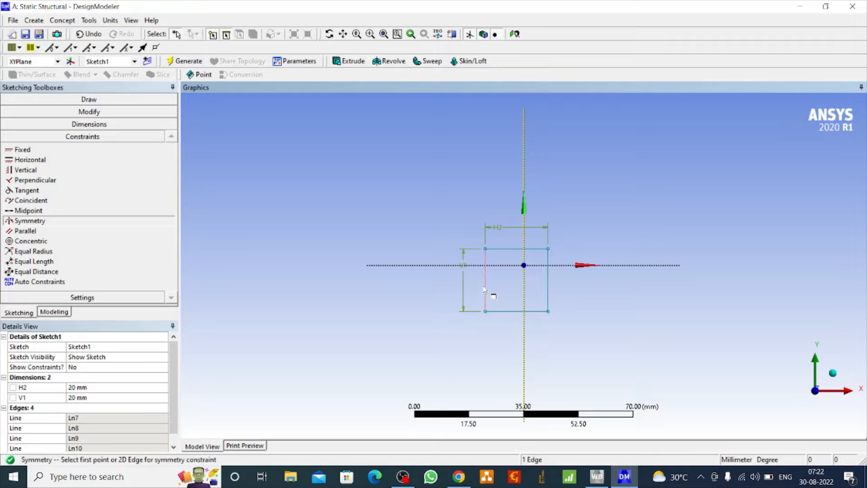
{"action": "left_click", "coordinate": [485, 294]}
{"action": "left_click", "coordinate": [548, 290]}
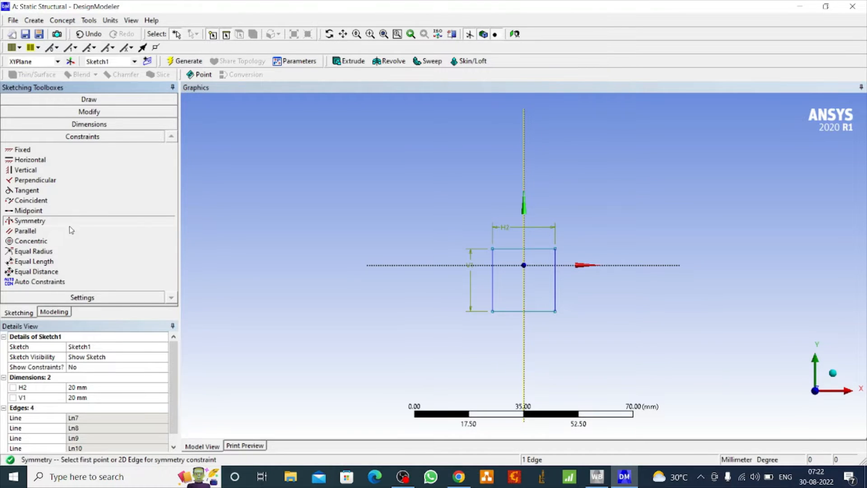
Step: Constrain the rectangle's upper and lower edges to be symmetric about the horizontal axis
{"action": "left_click", "coordinate": [60, 198]}
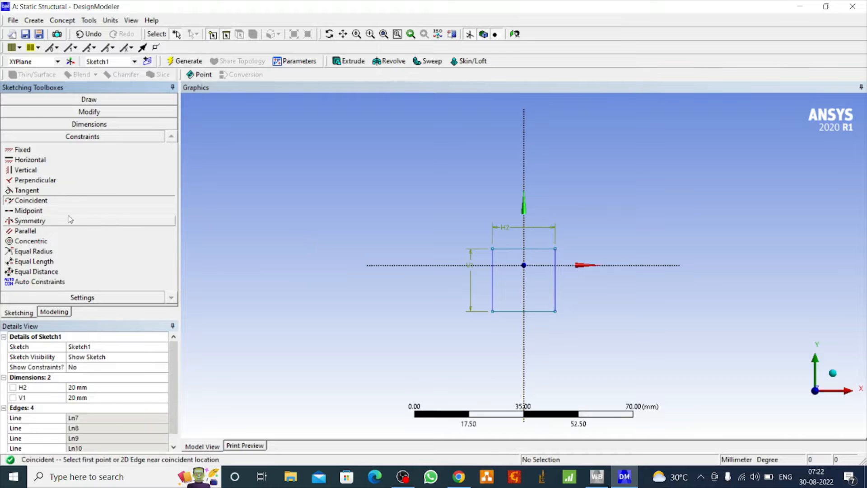
{"action": "left_click", "coordinate": [30, 221]}
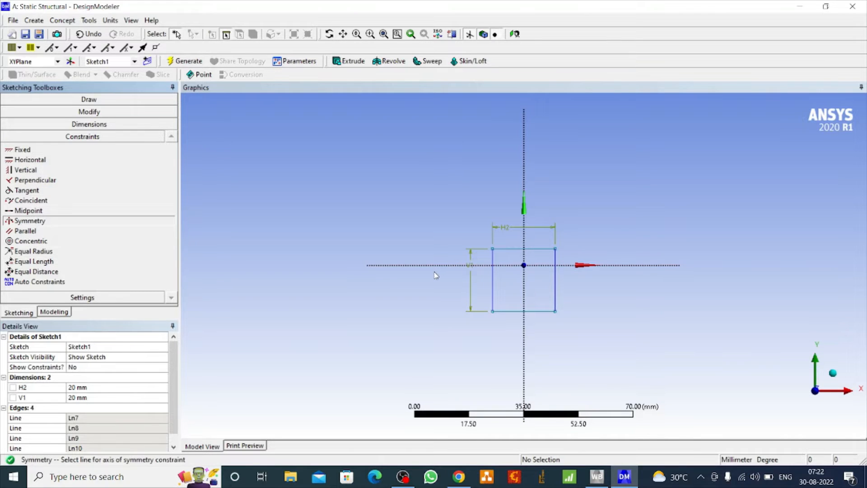
{"action": "left_click", "coordinate": [428, 266]}
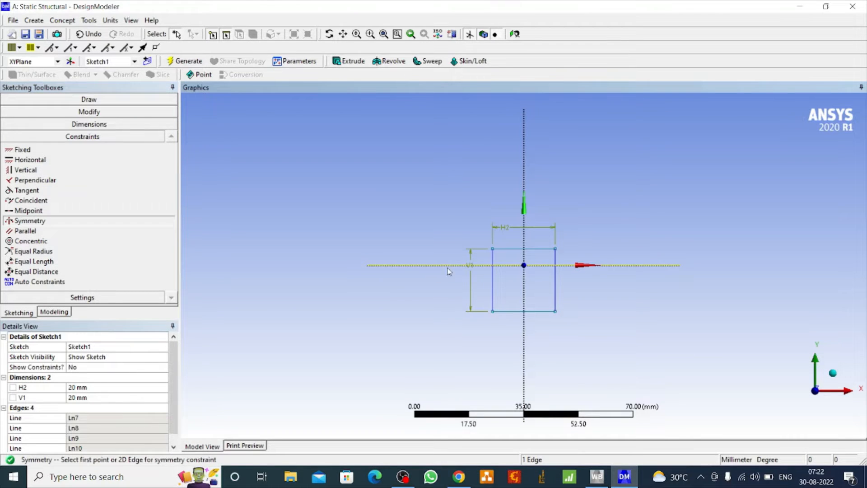
{"action": "left_click", "coordinate": [519, 249]}
{"action": "left_click", "coordinate": [513, 311]}
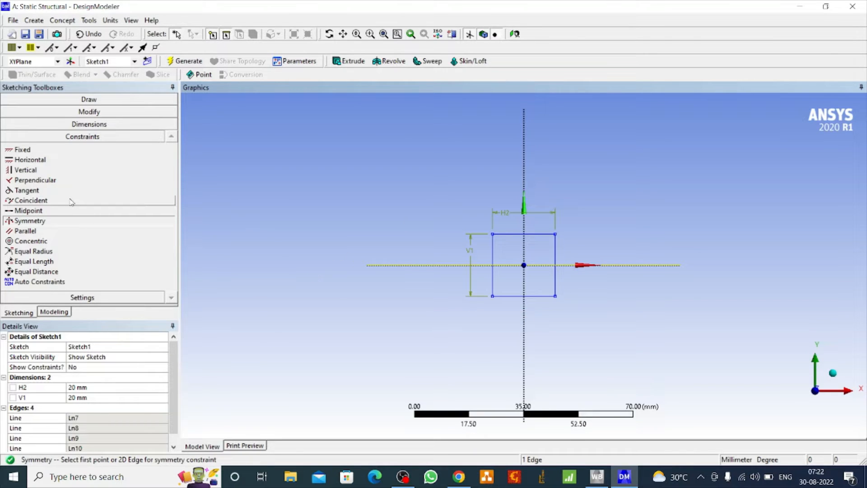
{"action": "left_click", "coordinate": [31, 180]}
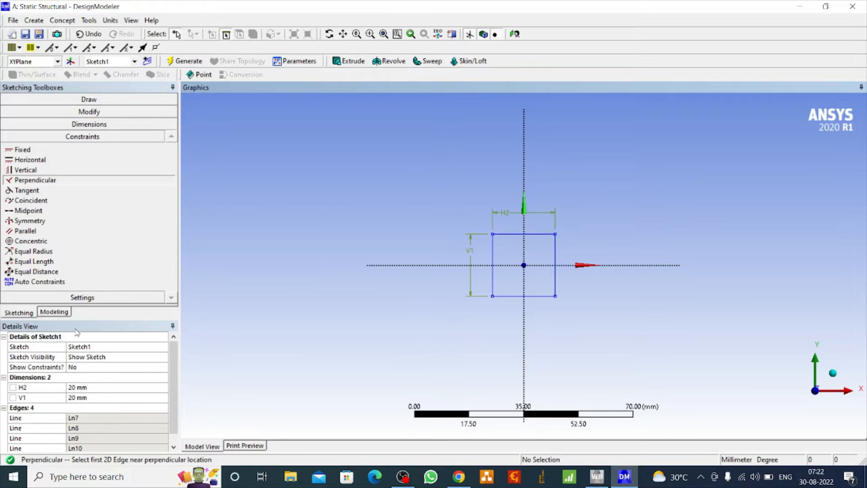
Step: Add a box primitive on the XY plane with diagonal X, Y and Z components of 10 mm each
{"action": "left_click", "coordinate": [54, 311]}
{"action": "left_click", "coordinate": [33, 21]}
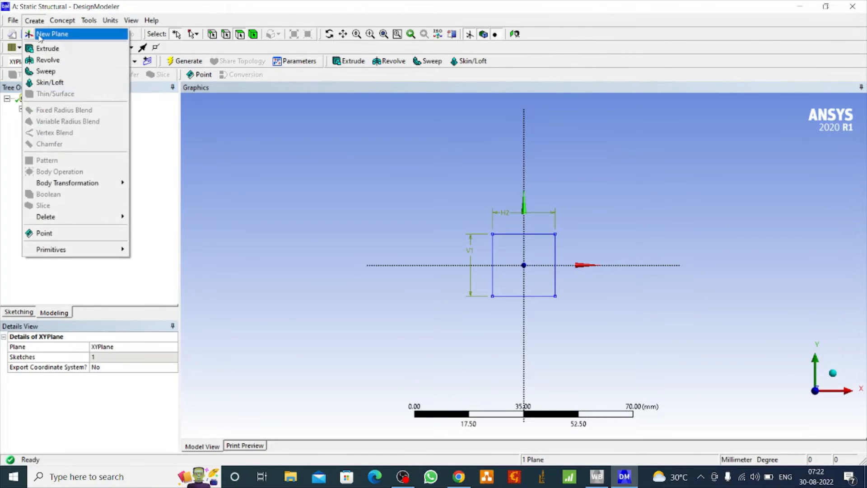
{"action": "mouse_move", "coordinate": [103, 249]}
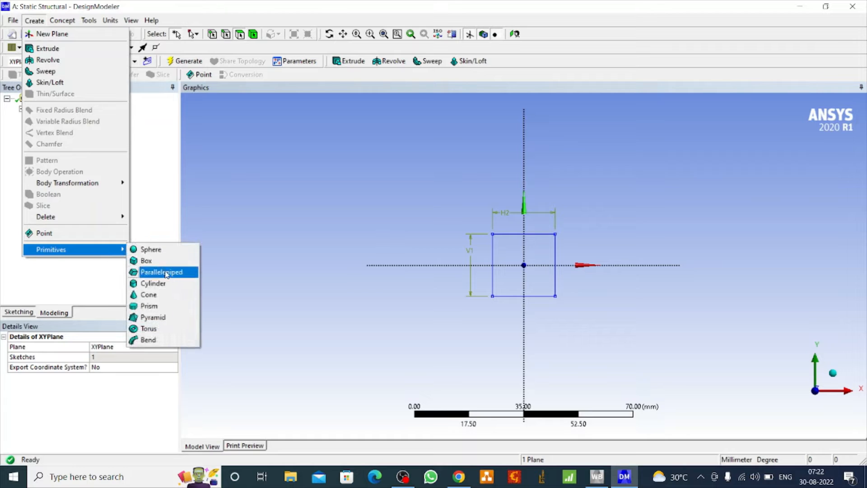
{"action": "left_click", "coordinate": [167, 261]}
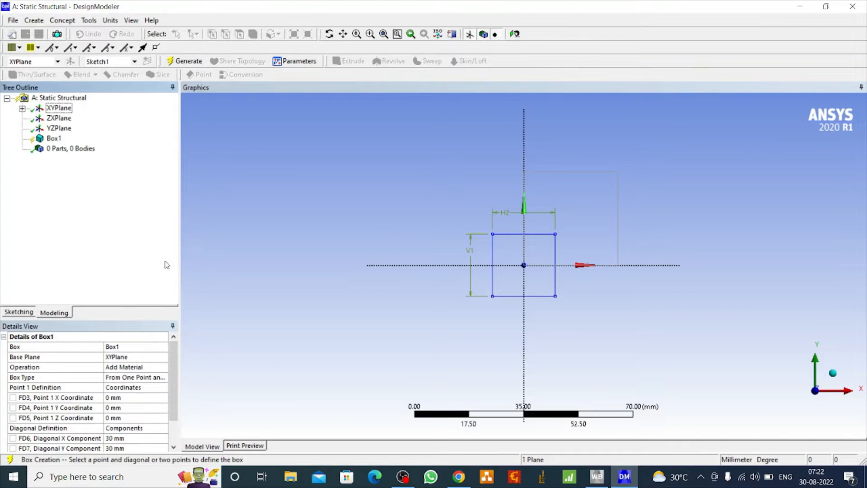
{"action": "scroll", "coordinate": [121, 438], "scroll_direction": "down", "scroll_amount": 1}
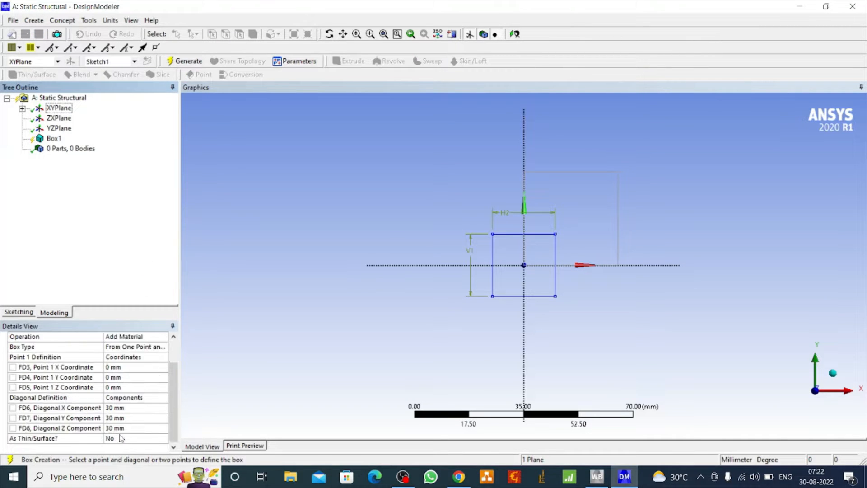
{"action": "left_click", "coordinate": [119, 418]}
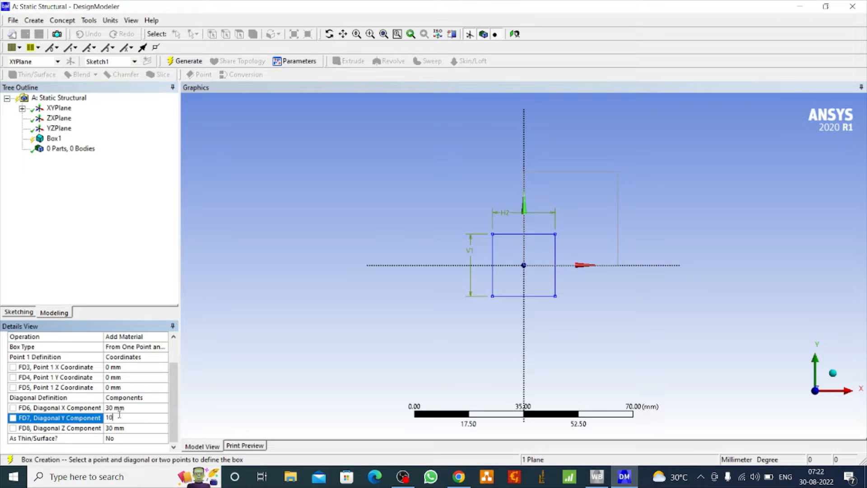
{"action": "left_click", "coordinate": [120, 408]}
{"action": "type", "text": "10"}
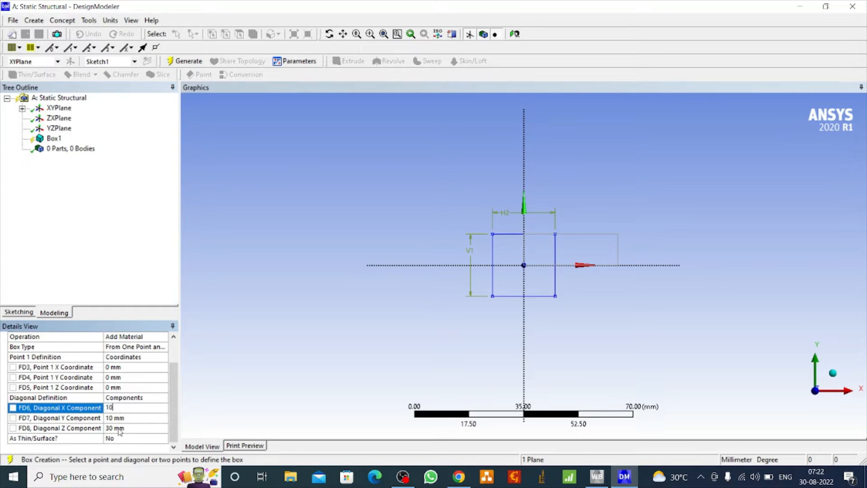
{"action": "left_click", "coordinate": [120, 428]}
{"action": "type", "text": "10"}
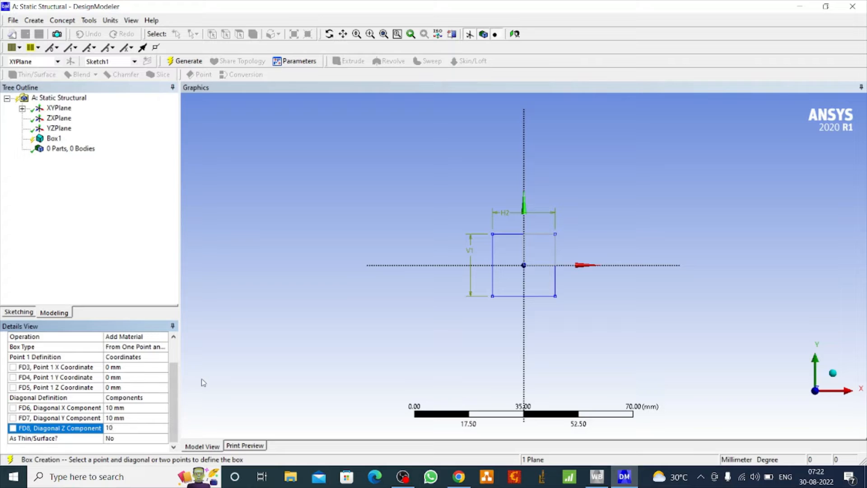
Step: Set the box's Point 1 coordinates to X -5, Y -5 and Z 30 mm and generate the box
{"action": "left_click", "coordinate": [123, 366]}
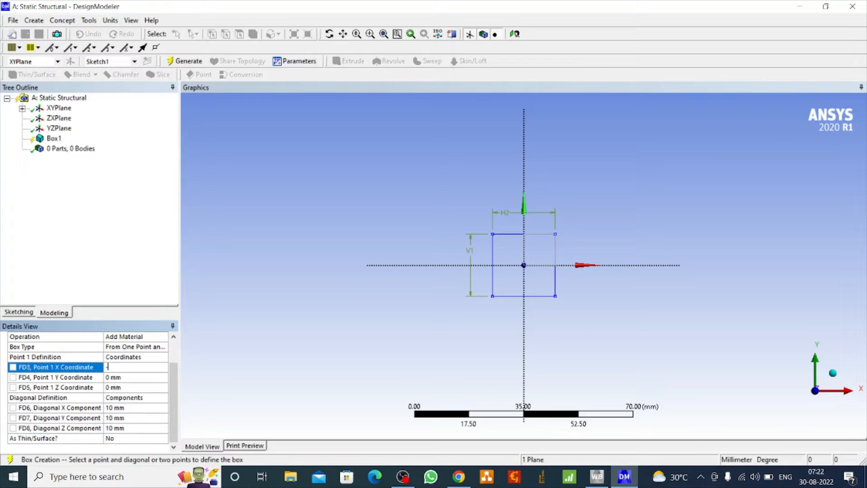
{"action": "left_click", "coordinate": [116, 377]}
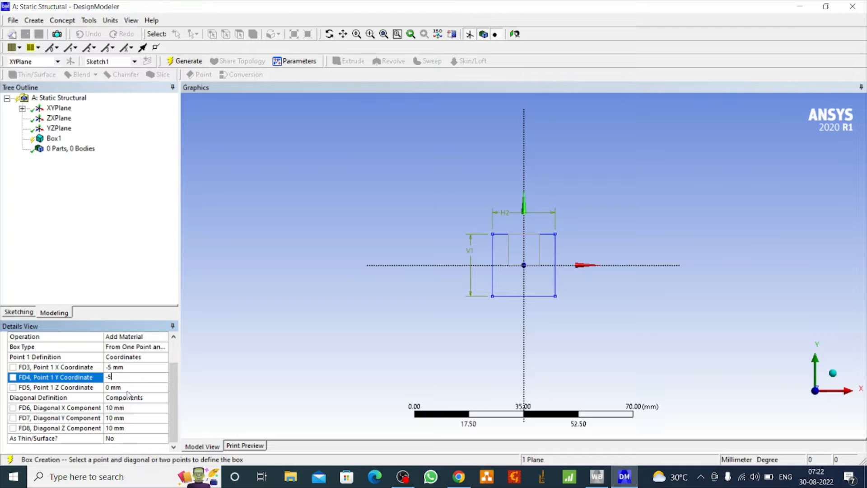
{"action": "left_click", "coordinate": [127, 388]}
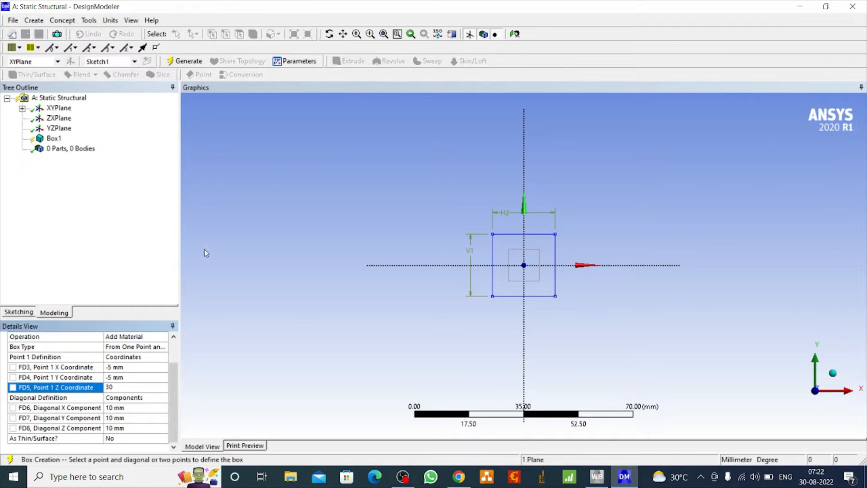
{"action": "key", "text": "BackSpace"}
{"action": "key", "text": "BackSpace"}
{"action": "key", "text": "BackSpace"}
{"action": "type", "text": "30"}
{"action": "left_click", "coordinate": [187, 65]}
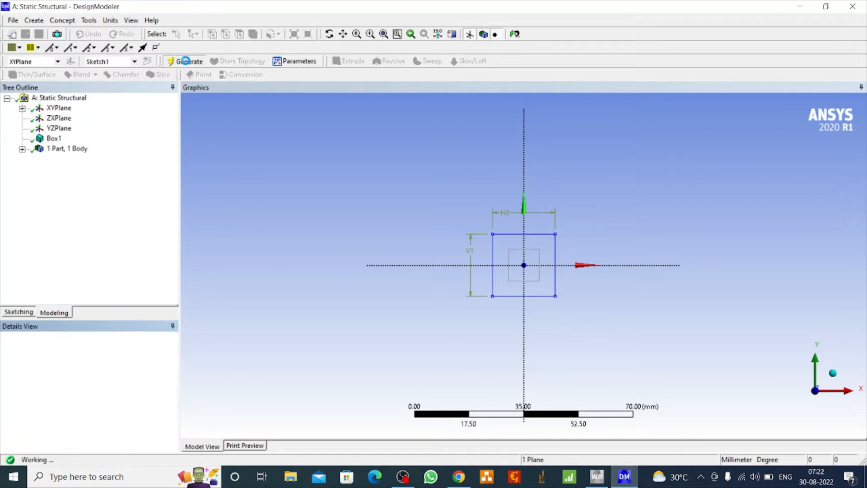
Step: Create lines from points joining three corners of the base square to the matching lower corners of the box
{"action": "left_click", "coordinate": [329, 34]}
{"action": "mouse_move", "coordinate": [408, 219]}
{"action": "left_mouse_down"}
{"action": "mouse_move", "coordinate": [418, 245]}
{"action": "mouse_move", "coordinate": [418, 196]}
{"action": "mouse_move", "coordinate": [465, 217]}
{"action": "left_mouse_up"}
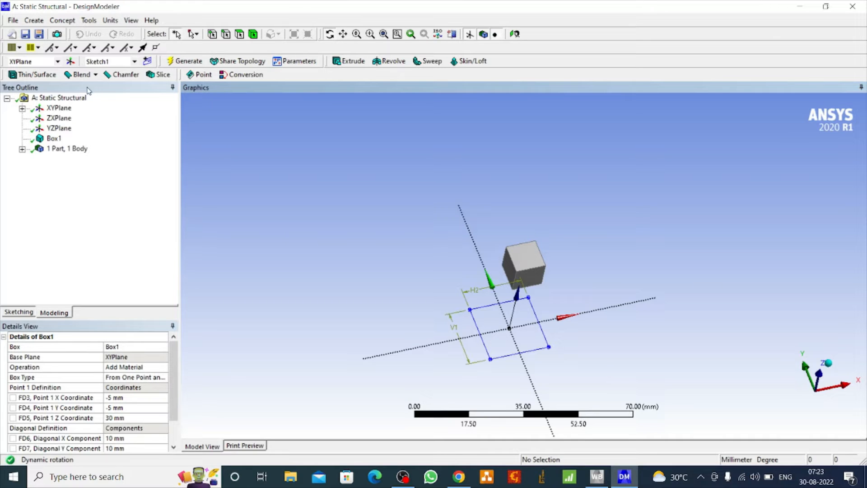
{"action": "left_click", "coordinate": [62, 20]}
{"action": "left_click", "coordinate": [86, 33]}
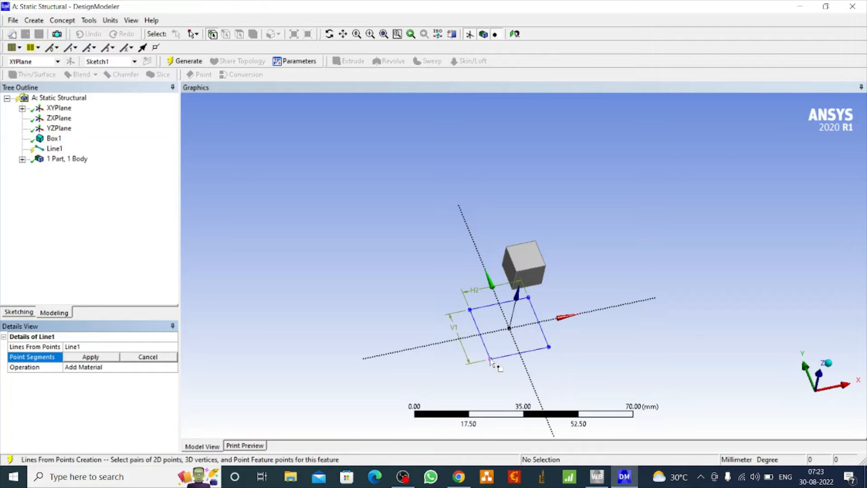
{"action": "left_click", "coordinate": [491, 359]}
{"action": "left_click", "coordinate": [513, 292]}
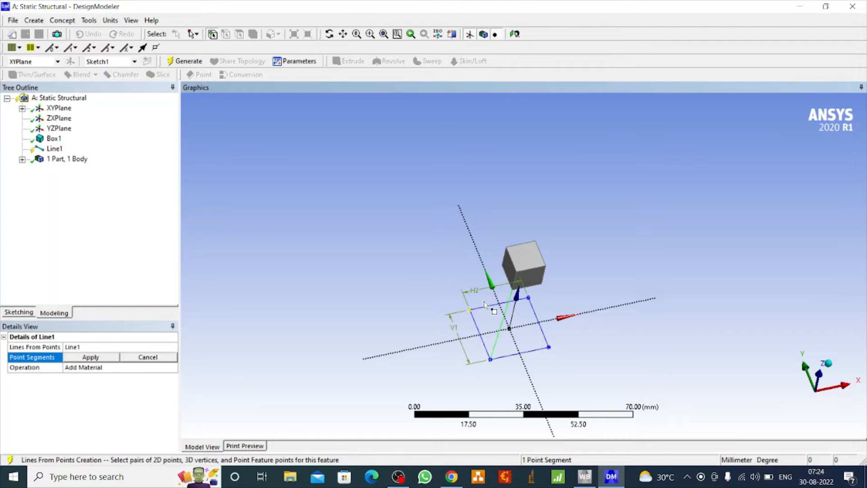
{"action": "left_click", "coordinate": [502, 266]}
{"action": "left_click", "coordinate": [541, 285]}
Step: Join the remaining base corner to its matching box corner, generate the four line segments and expand the bodies list
{"action": "left_click", "coordinate": [329, 34]}
{"action": "left_click_drag", "start_coordinate": [277, 232], "coordinate": [436, 298]}
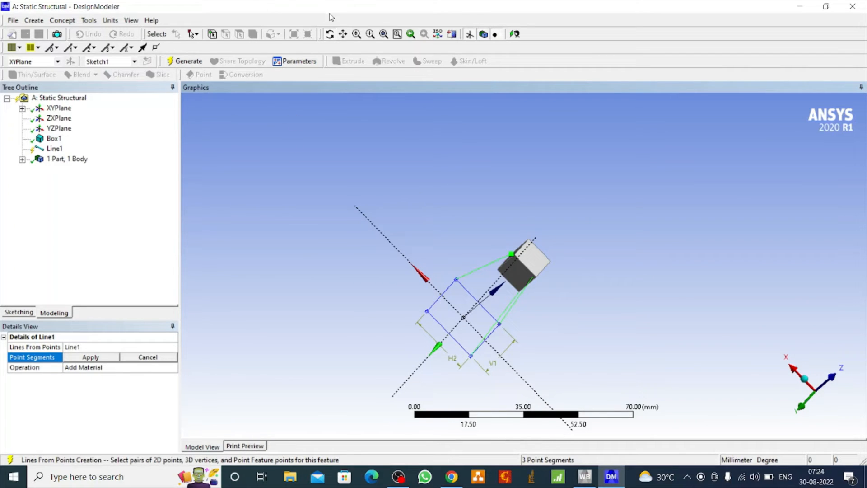
{"action": "left_click", "coordinate": [329, 35]}
{"action": "left_click", "coordinate": [428, 312]}
{"action": "left_click", "coordinate": [497, 270]}
{"action": "left_click", "coordinate": [100, 357]}
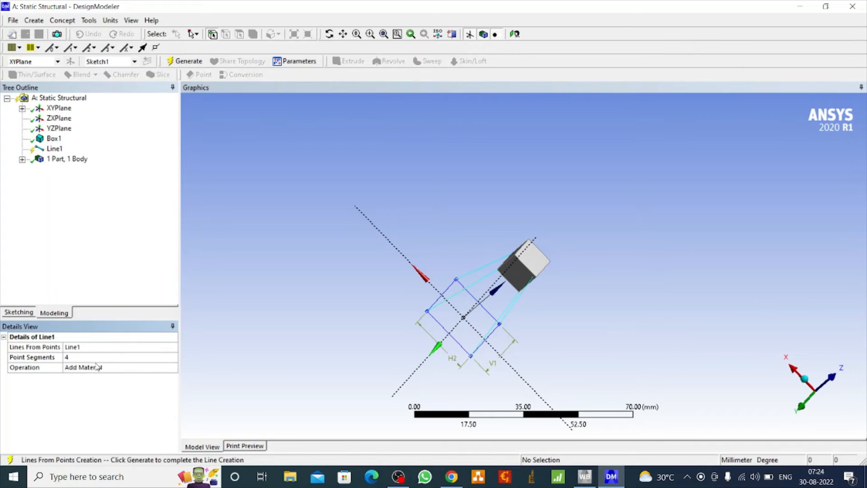
{"action": "left_click", "coordinate": [188, 61]}
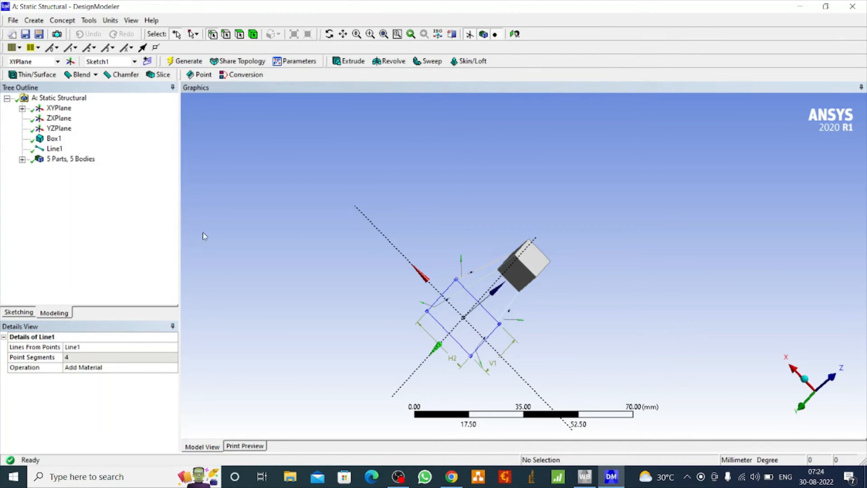
{"action": "left_click", "coordinate": [22, 159]}
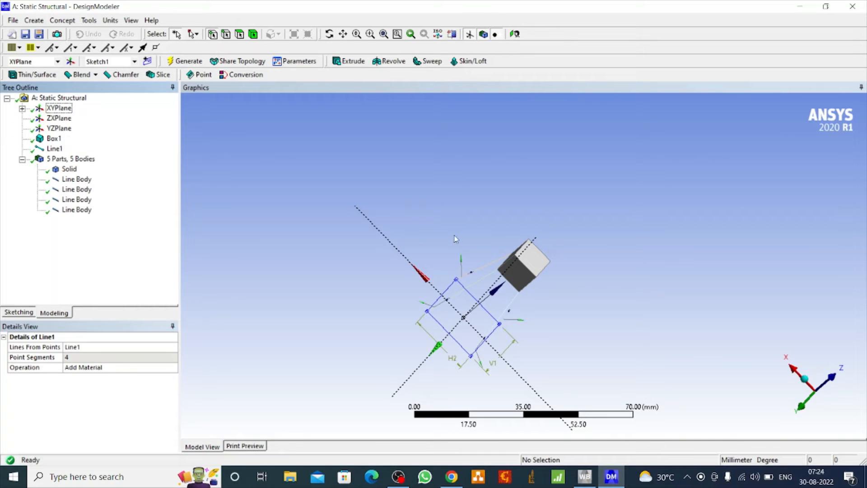
Step: Add a sphere primitive on the XY plane with a 5 mm radius and origin Z coordinate of 45 mm, and generate it
{"action": "left_click", "coordinate": [329, 34]}
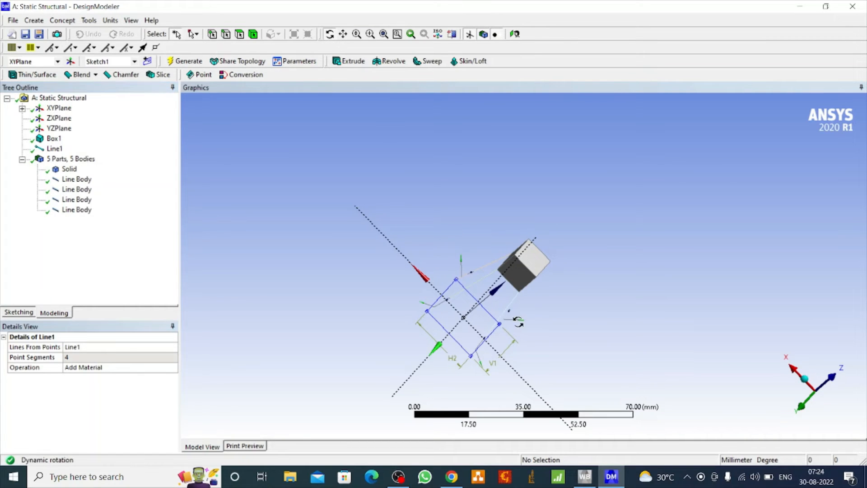
{"action": "left_click_drag", "start_coordinate": [513, 319], "coordinate": [432, 311]}
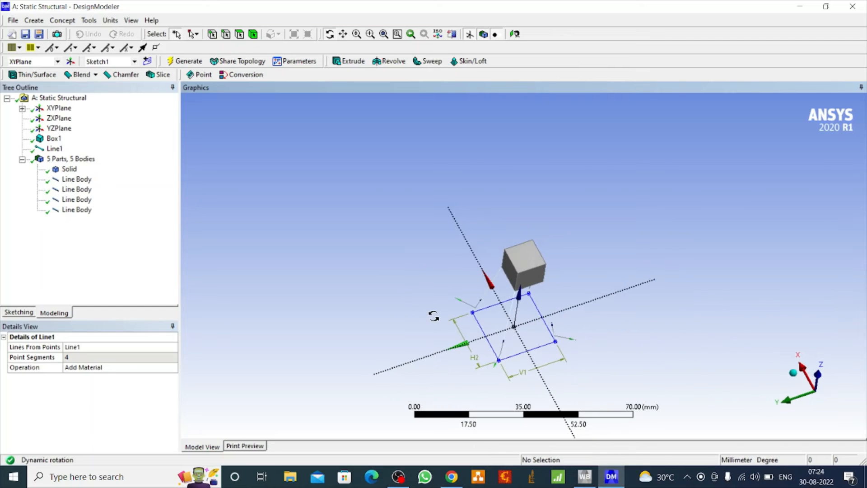
{"action": "left_click", "coordinate": [34, 21]}
{"action": "mouse_move", "coordinate": [116, 251]}
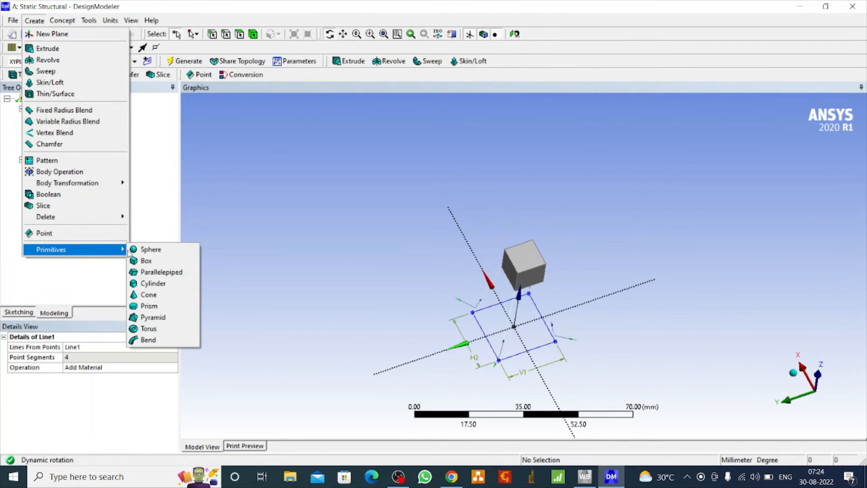
{"action": "left_click", "coordinate": [149, 250]}
{"action": "left_click", "coordinate": [121, 415]}
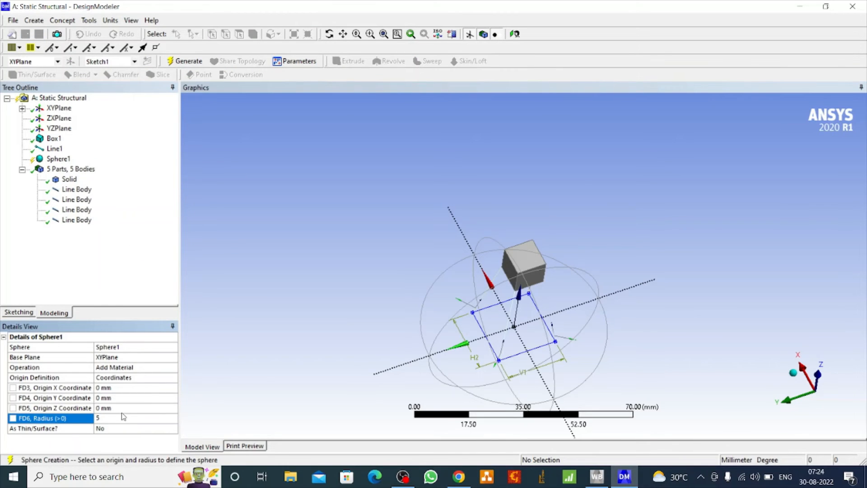
{"action": "key", "text": "Return"}
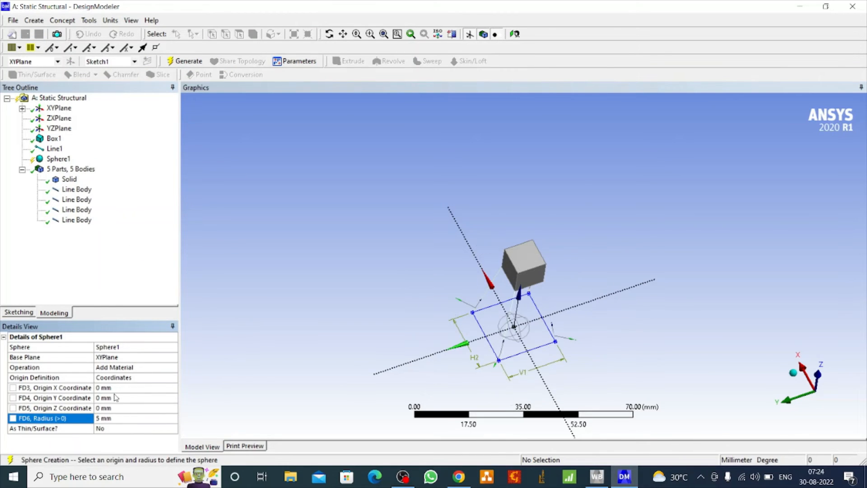
{"action": "left_click", "coordinate": [108, 408]}
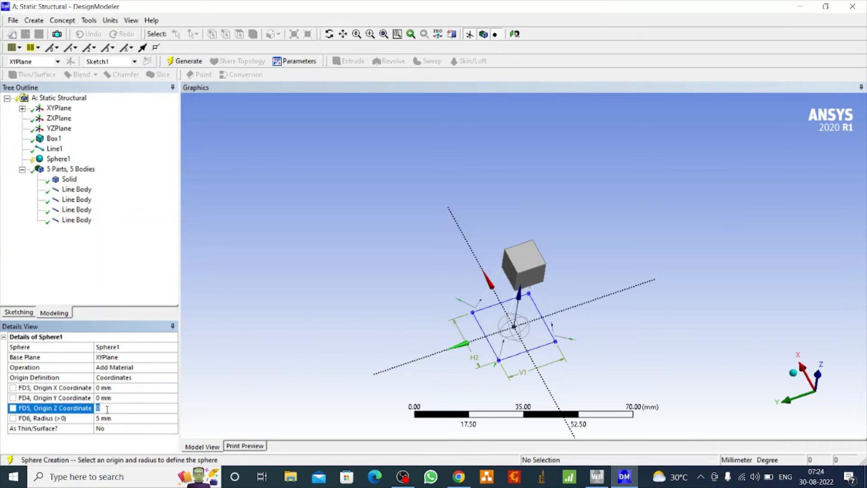
{"action": "type", "text": "45"}
{"action": "left_click", "coordinate": [185, 61]}
Step: Change the sphere's operation to Add Frozen and regenerate the model
{"action": "left_click", "coordinate": [151, 367]}
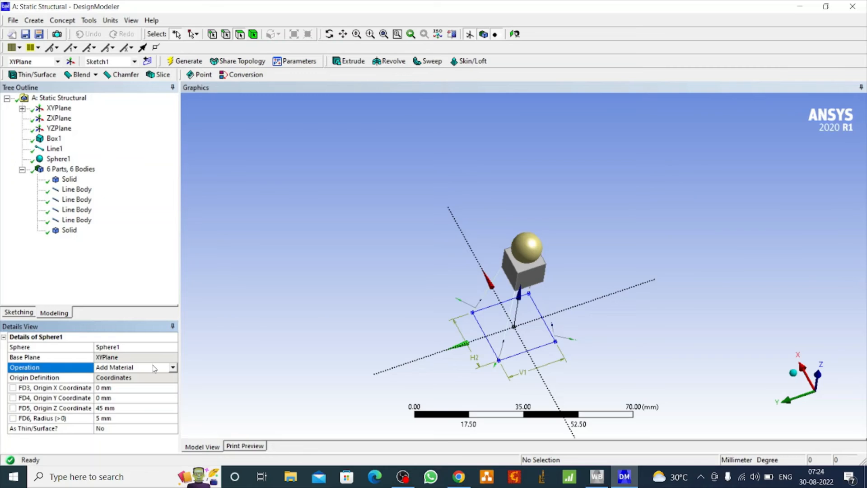
{"action": "left_click", "coordinate": [173, 368]}
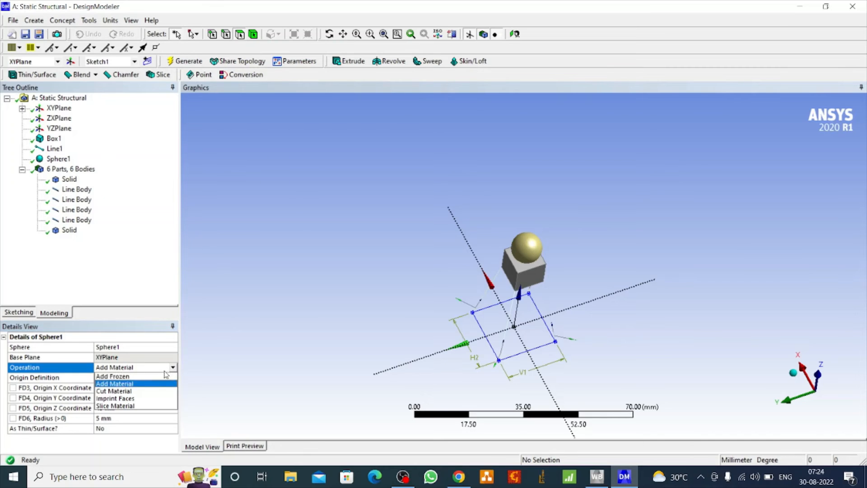
{"action": "left_click", "coordinate": [140, 377]}
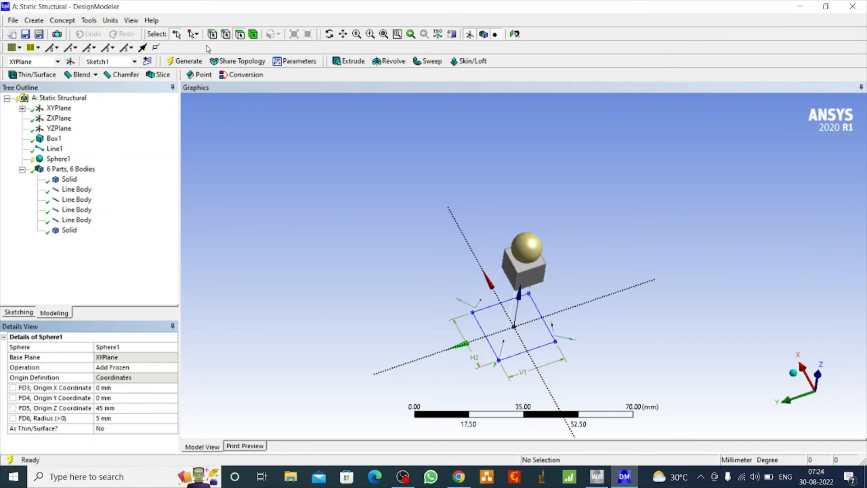
{"action": "left_click", "coordinate": [186, 62]}
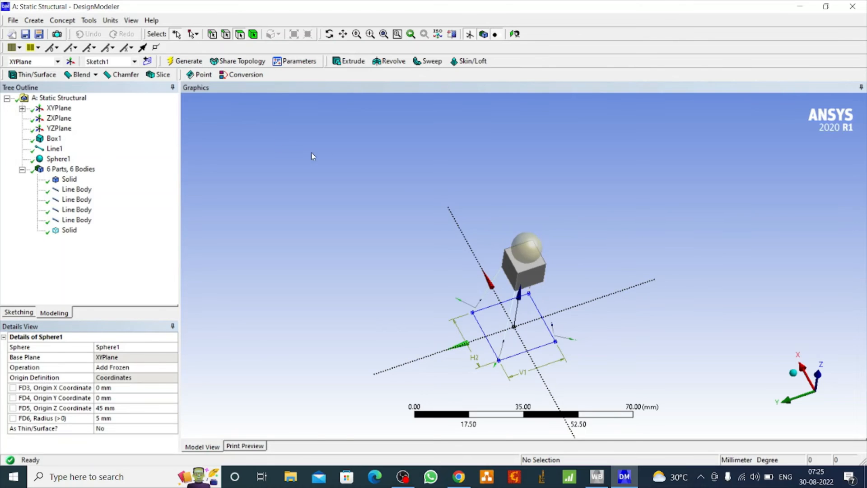
Step: Rename the sphere's solid as Sphere Body and the box's solid as Rectangle Body
{"action": "right_click", "coordinate": [65, 231]}
{"action": "left_click", "coordinate": [95, 288]}
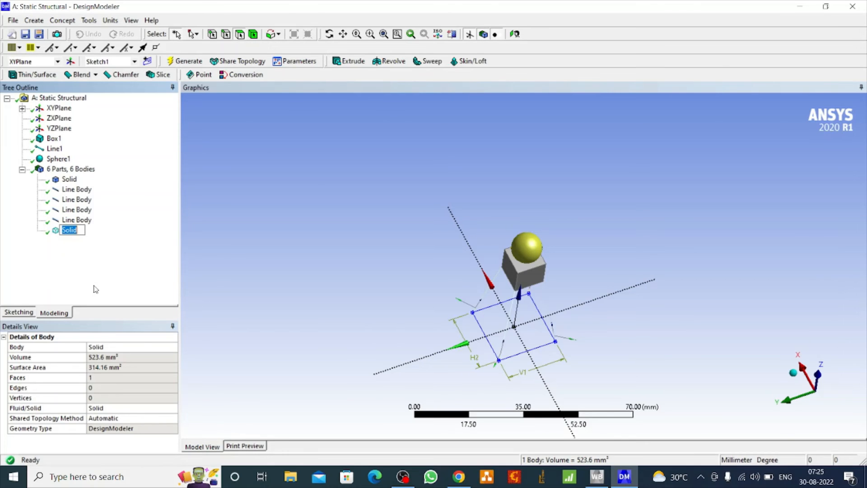
{"action": "type", "text": "Sphere Body"}
{"action": "right_click", "coordinate": [73, 179]}
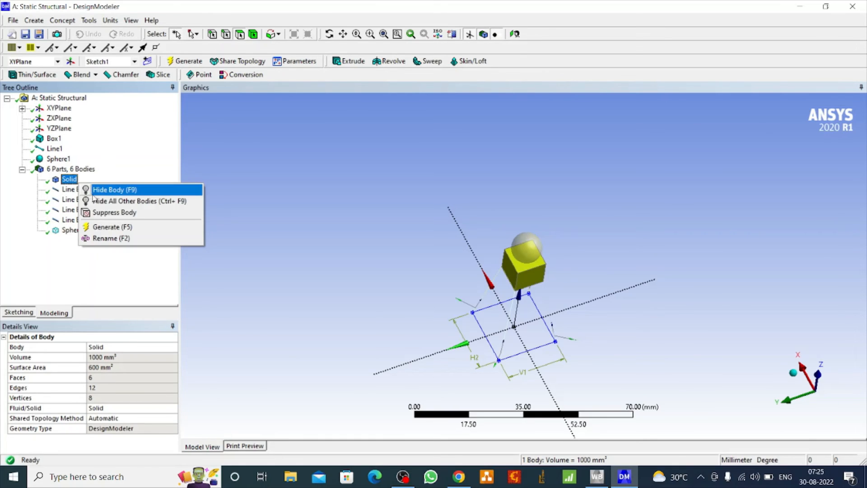
{"action": "left_click", "coordinate": [112, 239]}
{"action": "type", "text": "Re"}
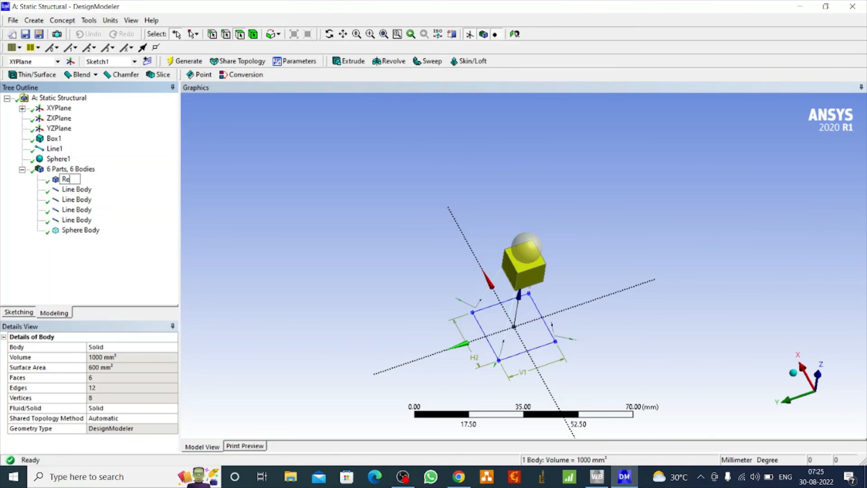
{"action": "type", "text": "ctangle Body"}
{"action": "left_click", "coordinate": [321, 252]}
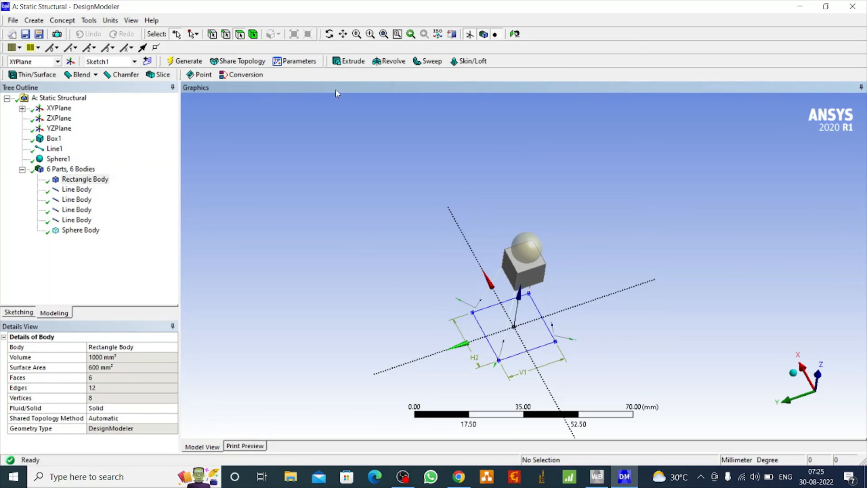
Step: Examine the line bodies and the Sphere Body individually in the model, viewing the structure from different angles
{"action": "left_click", "coordinate": [329, 34]}
{"action": "left_click_drag", "start_coordinate": [420, 292], "coordinate": [420, 270]}
{"action": "left_click", "coordinate": [91, 199]}
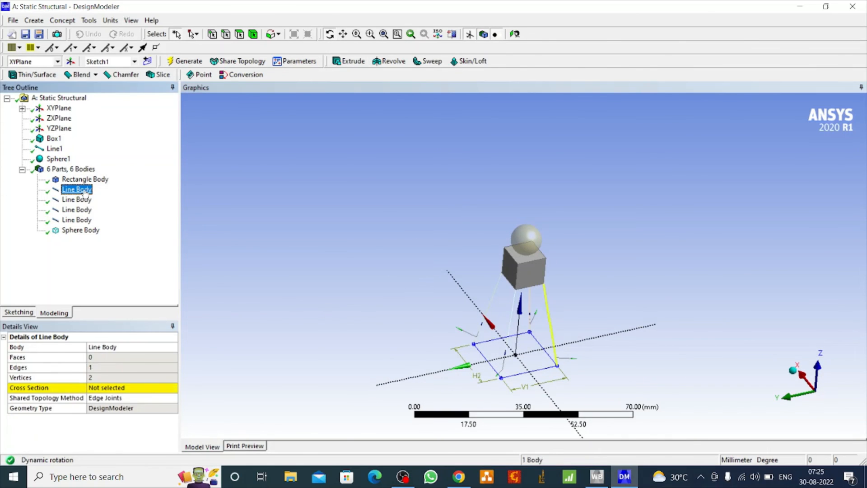
{"action": "left_click", "coordinate": [79, 201]}
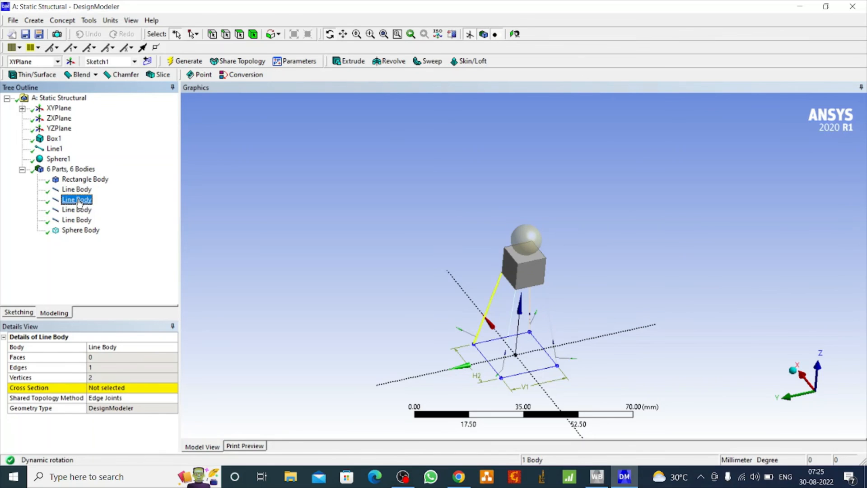
{"action": "left_click", "coordinate": [76, 210]}
{"action": "left_click", "coordinate": [80, 230]}
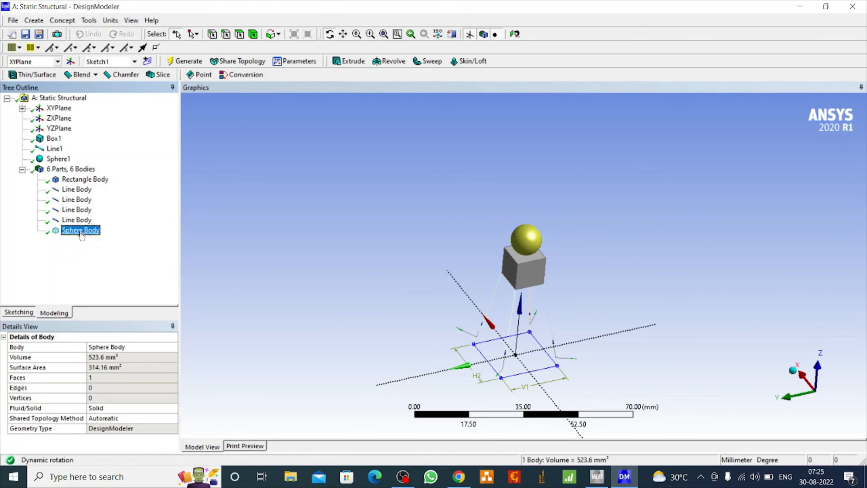
{"action": "middle_click_drag", "start_coordinate": [277, 228], "coordinate": [289, 212]}
{"action": "mouse_move", "coordinate": [369, 212]}
{"action": "middle_mouse_down"}
{"action": "mouse_move", "coordinate": [387, 310]}
{"action": "mouse_move", "coordinate": [366, 246]}
{"action": "mouse_move", "coordinate": [354, 238]}
{"action": "middle_mouse_up"}
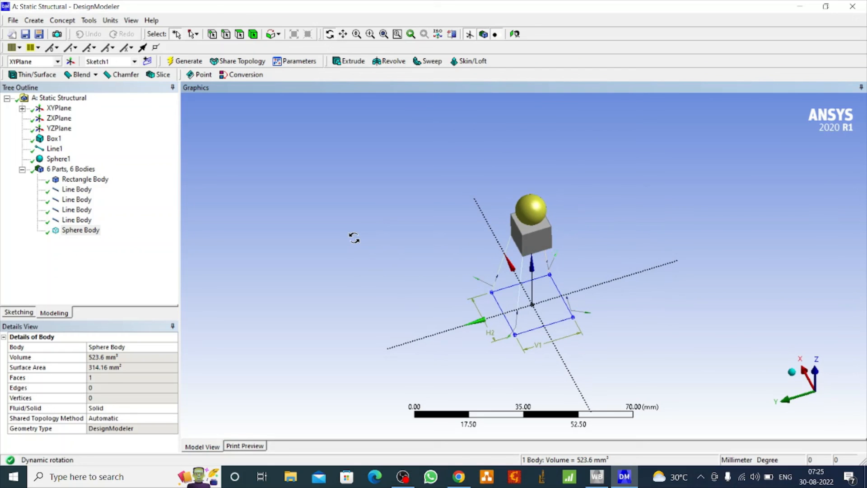